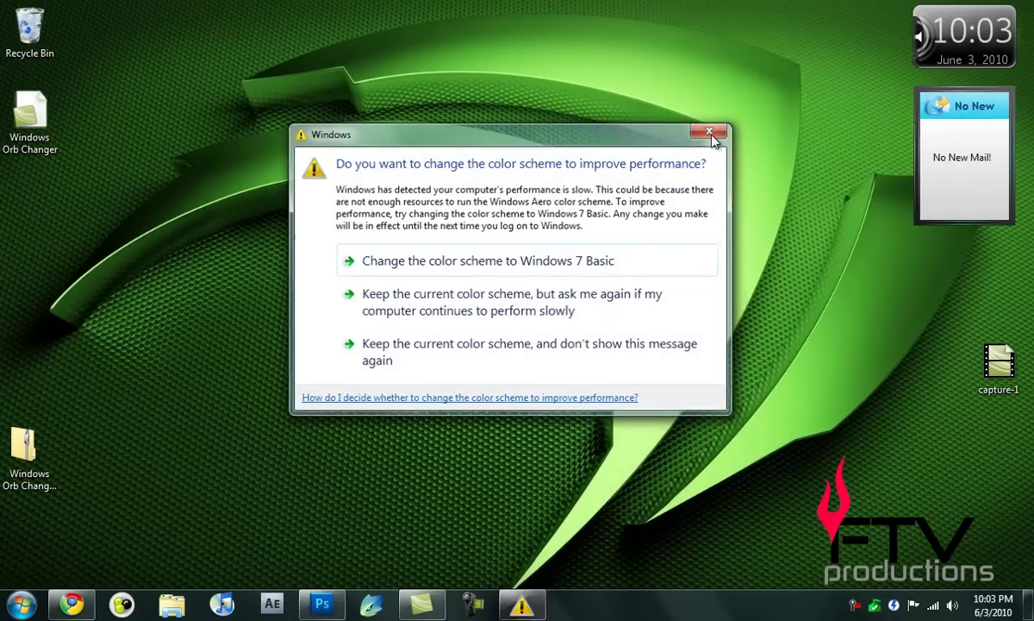
Dismiss the Windows 7 colour-scheme performance warning and keep the current colour scheme
{"action": "left_click", "coordinate": [711, 130]}
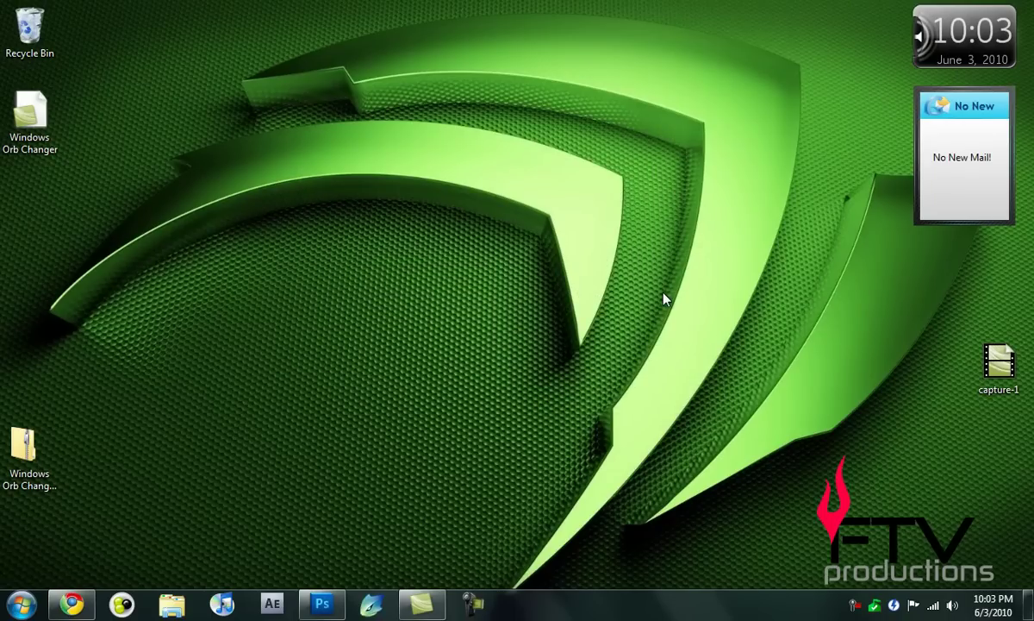
Create a new white 500 × 500 pixel document, Untitled-2, in Photoshop
{"action": "left_click", "coordinate": [323, 604]}
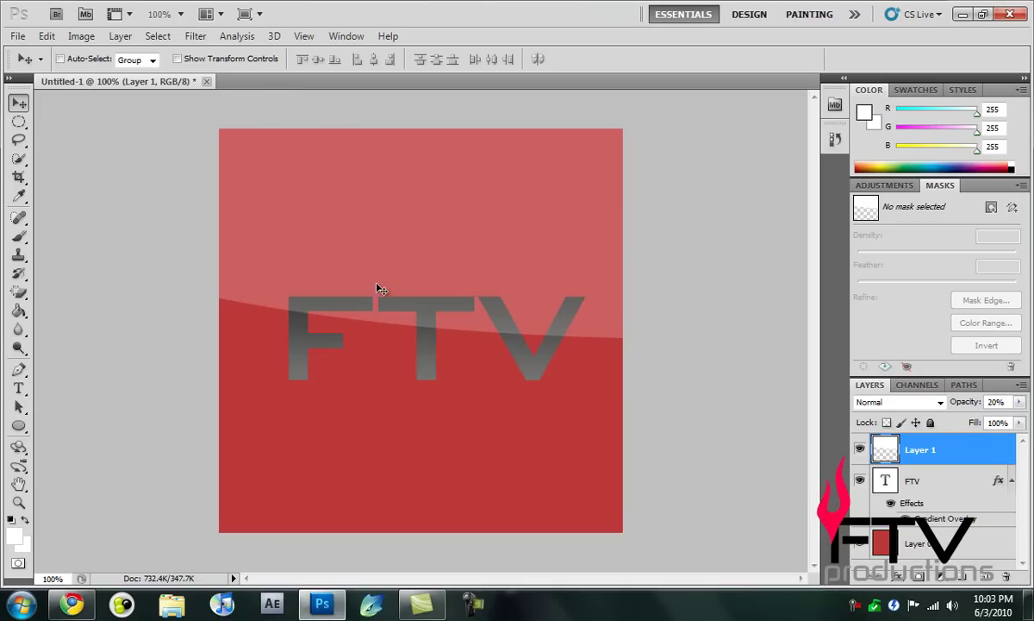
{"action": "left_click", "coordinate": [18, 35]}
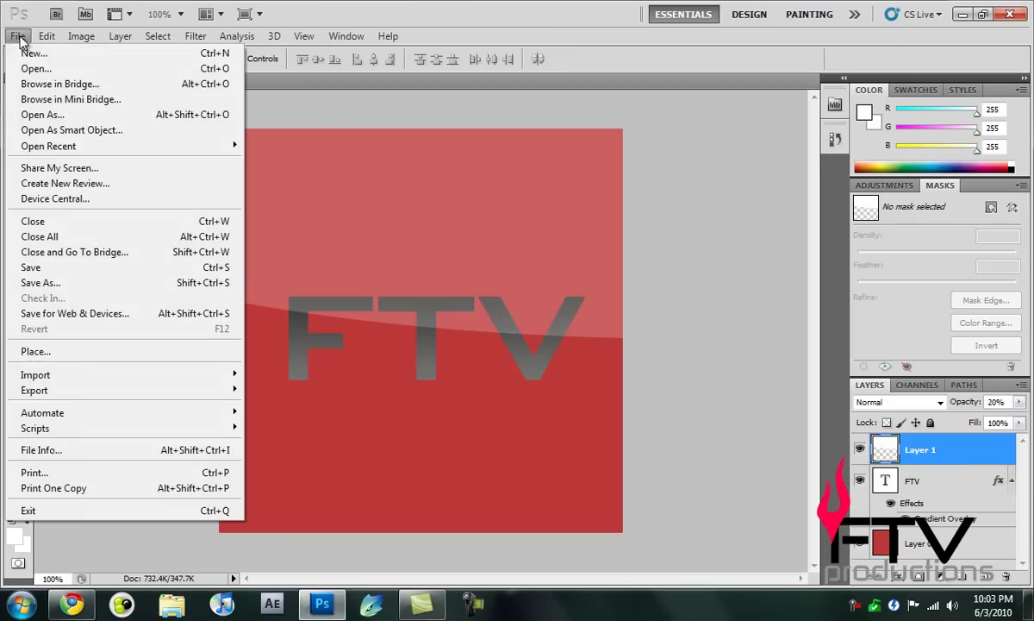
{"action": "left_click", "coordinate": [32, 52]}
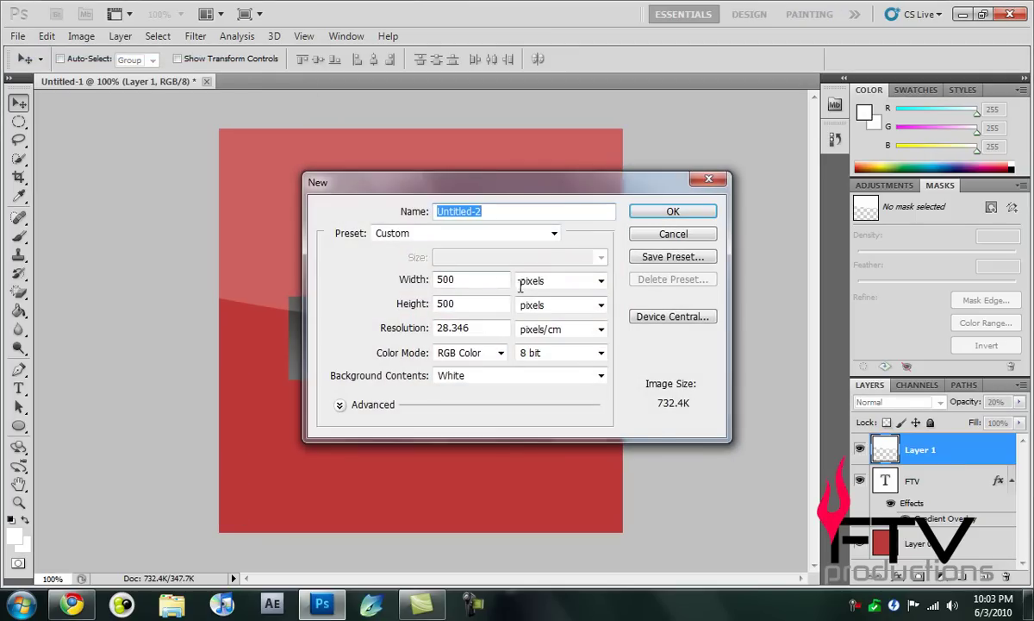
{"action": "double_click", "coordinate": [452, 280]}
{"action": "key", "text": "Tab"}
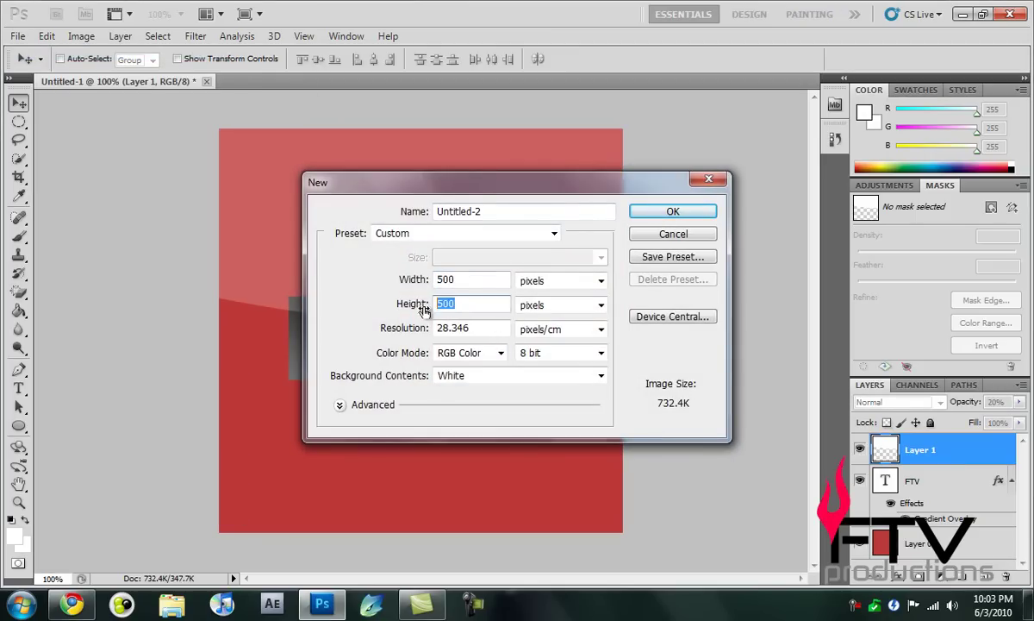
{"action": "left_click", "coordinate": [668, 211]}
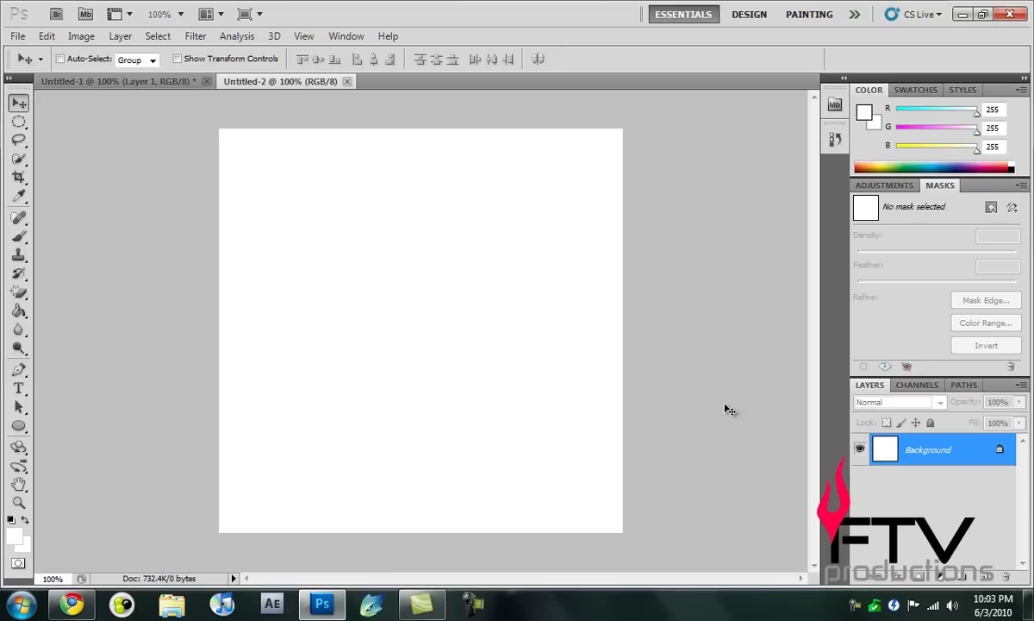
Convert the background into Layer 0 and set the foreground colour to R212 G89 B89
{"action": "double_click", "coordinate": [967, 459]}
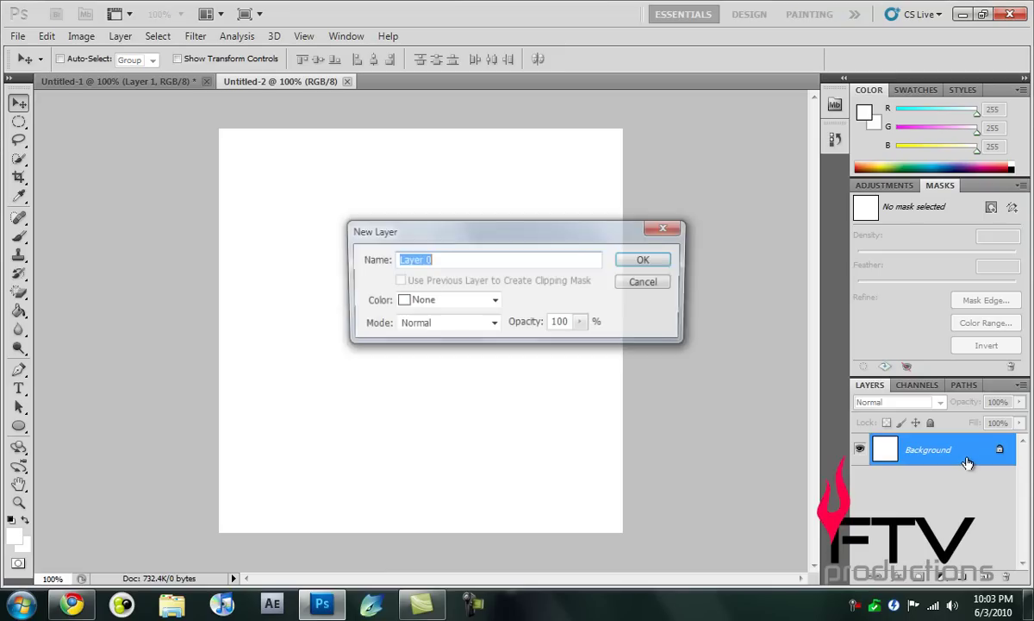
{"action": "left_click", "coordinate": [651, 260]}
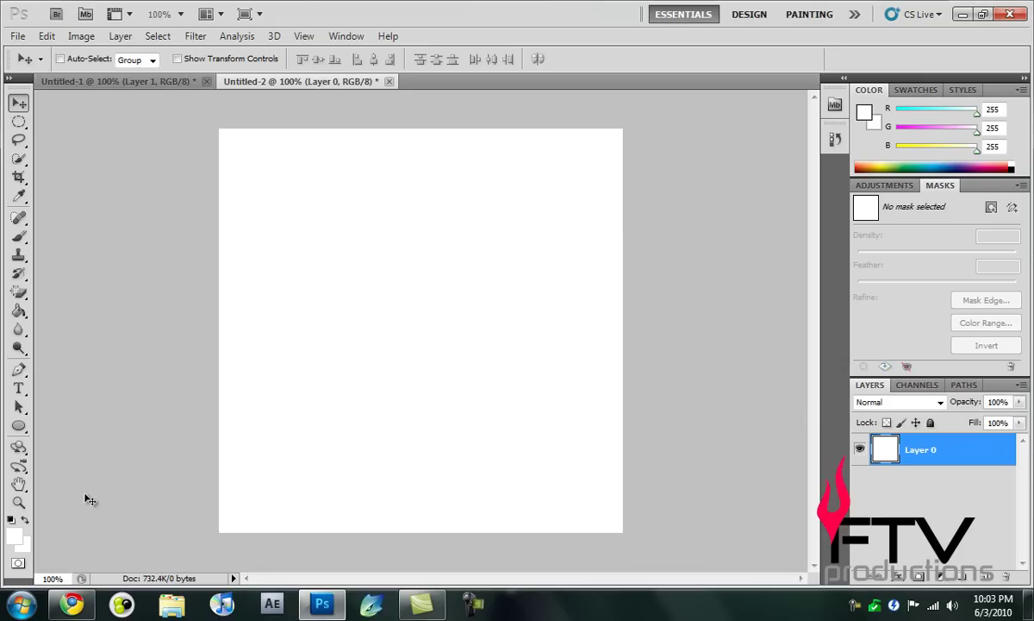
{"action": "left_click", "coordinate": [13, 535]}
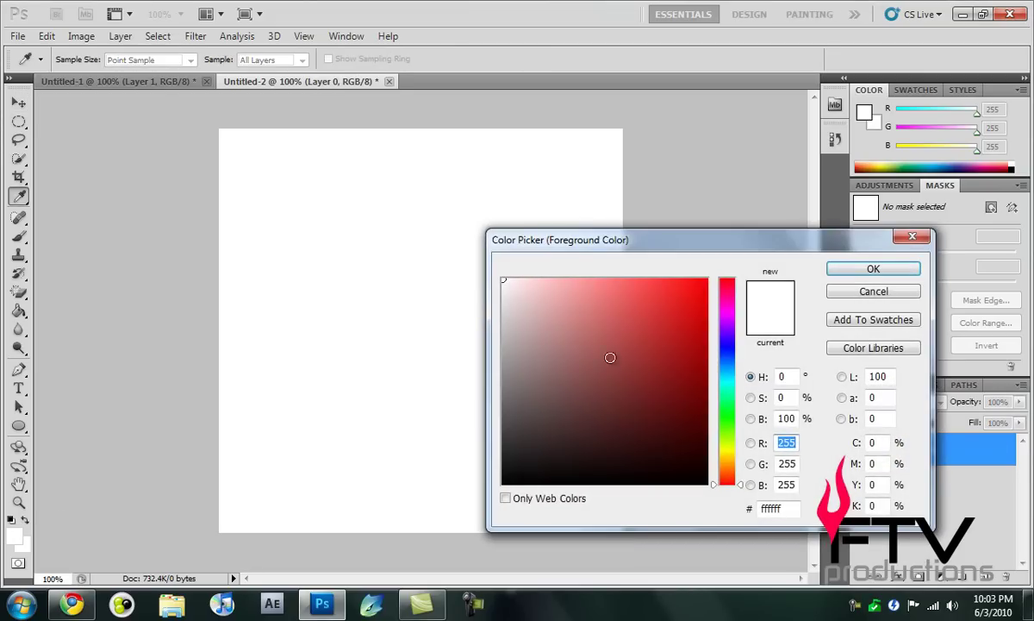
{"action": "left_click_drag", "start_coordinate": [610, 357], "coordinate": [619, 312]}
{"action": "left_click", "coordinate": [897, 269]}
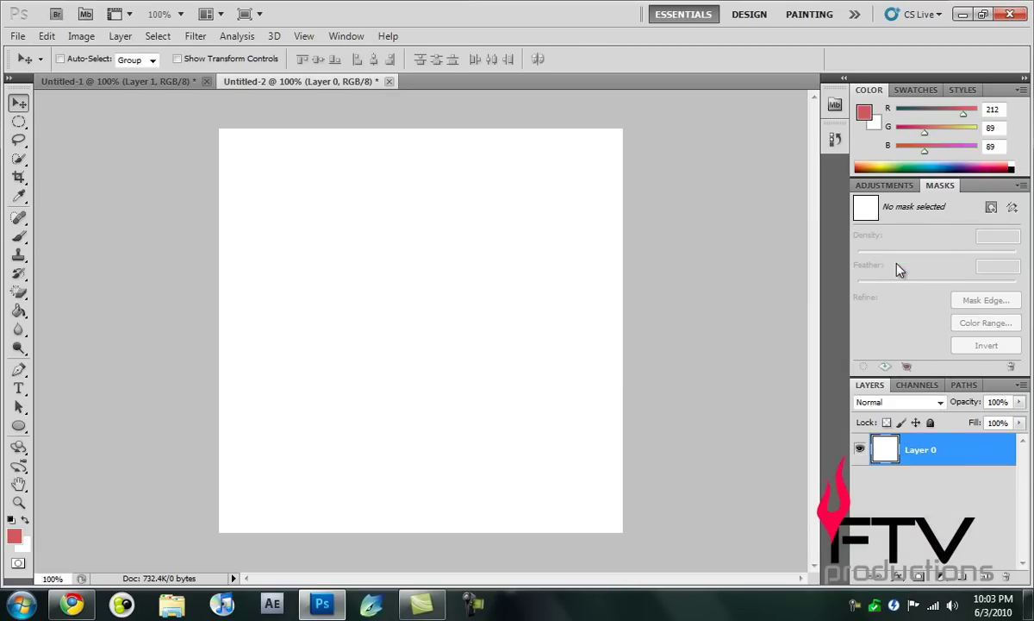
Fill the whole canvas with the red foreground colour using the Paint Bucket
{"action": "left_click", "coordinate": [19, 312]}
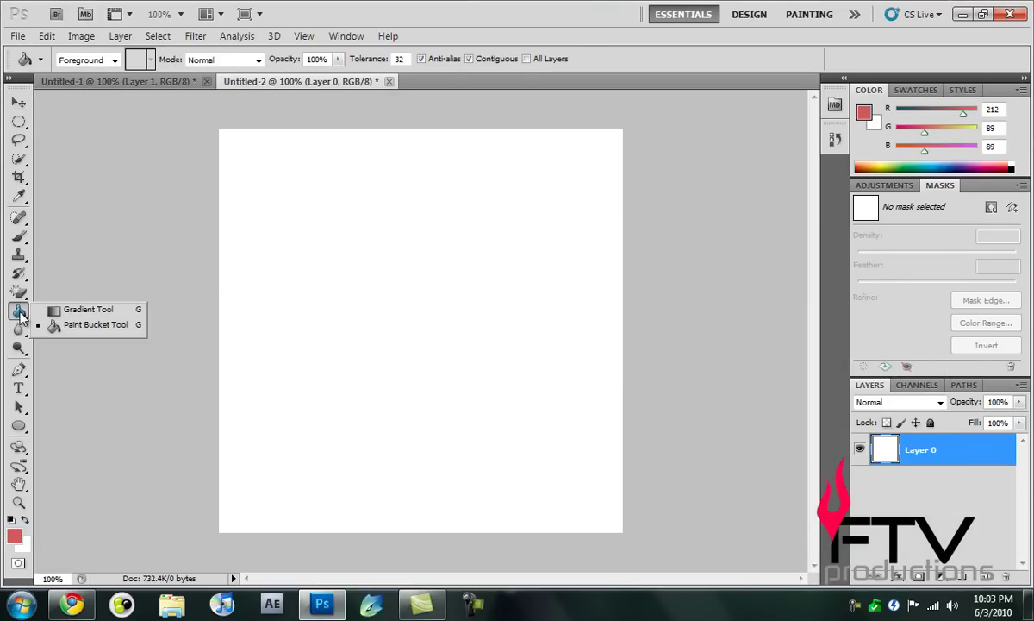
{"action": "left_click", "coordinate": [82, 324]}
{"action": "left_click", "coordinate": [391, 317]}
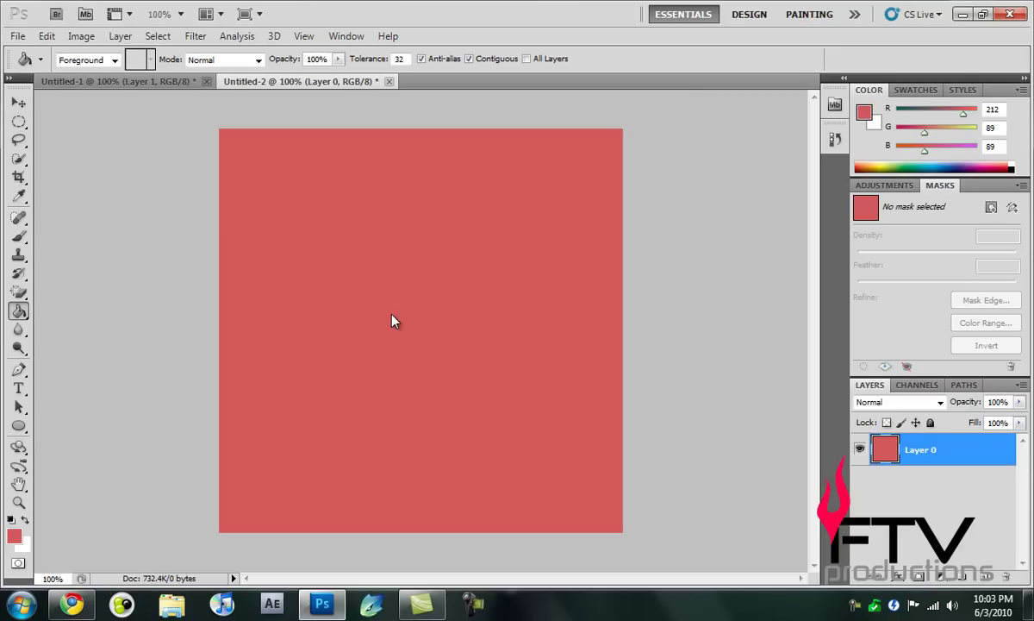
{"action": "right_click", "coordinate": [391, 316]}
{"action": "key", "text": "Escape"}
{"action": "left_click", "coordinate": [18, 103]}
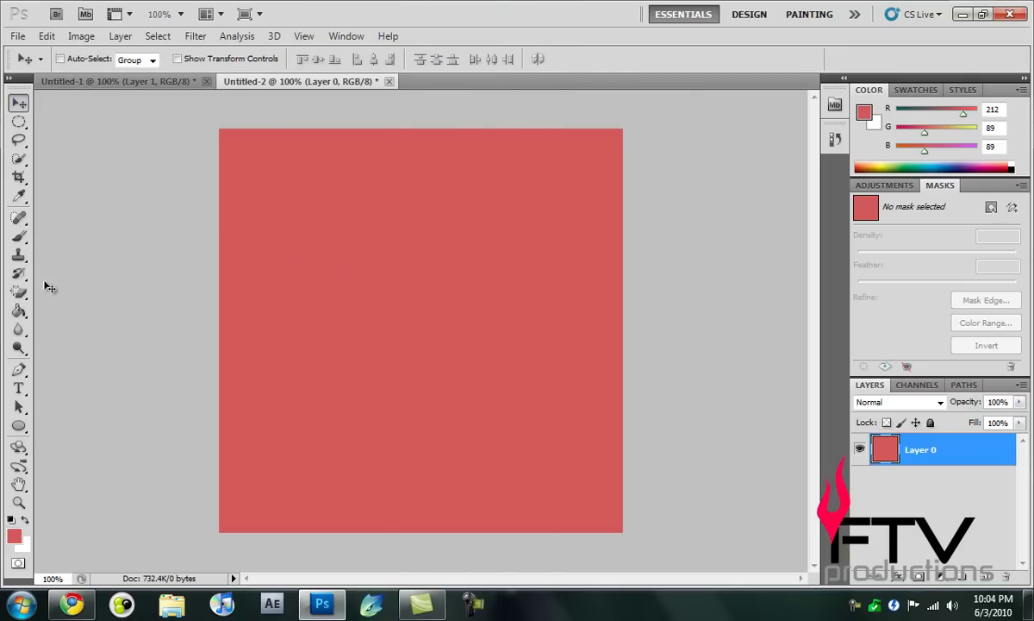
Type the FTV text line in the middle of the canvas
{"action": "left_click", "coordinate": [18, 388]}
{"action": "left_click", "coordinate": [334, 336]}
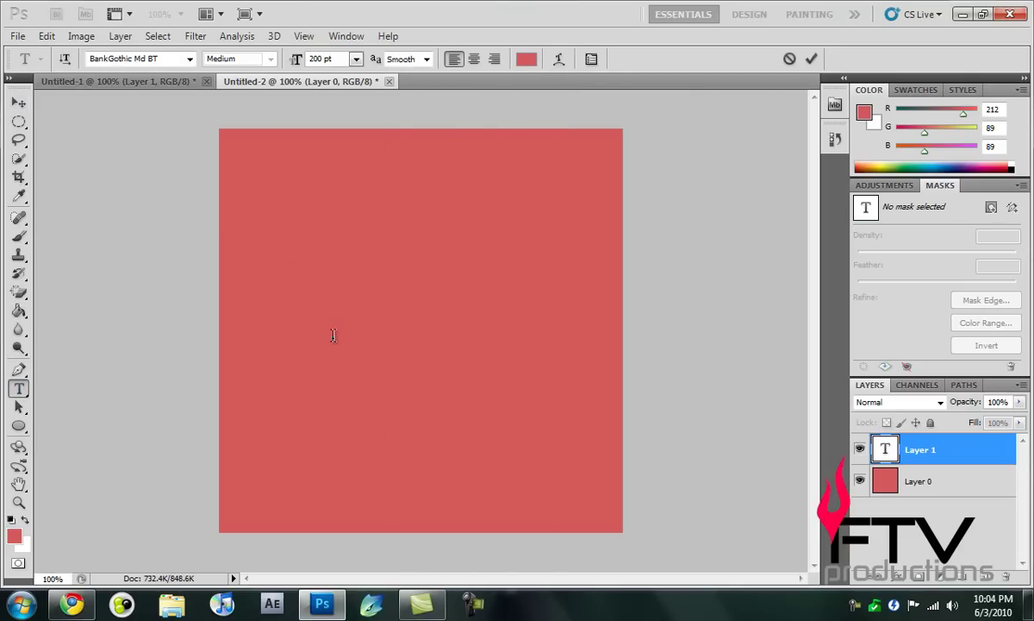
{"action": "type", "text": "TV"}
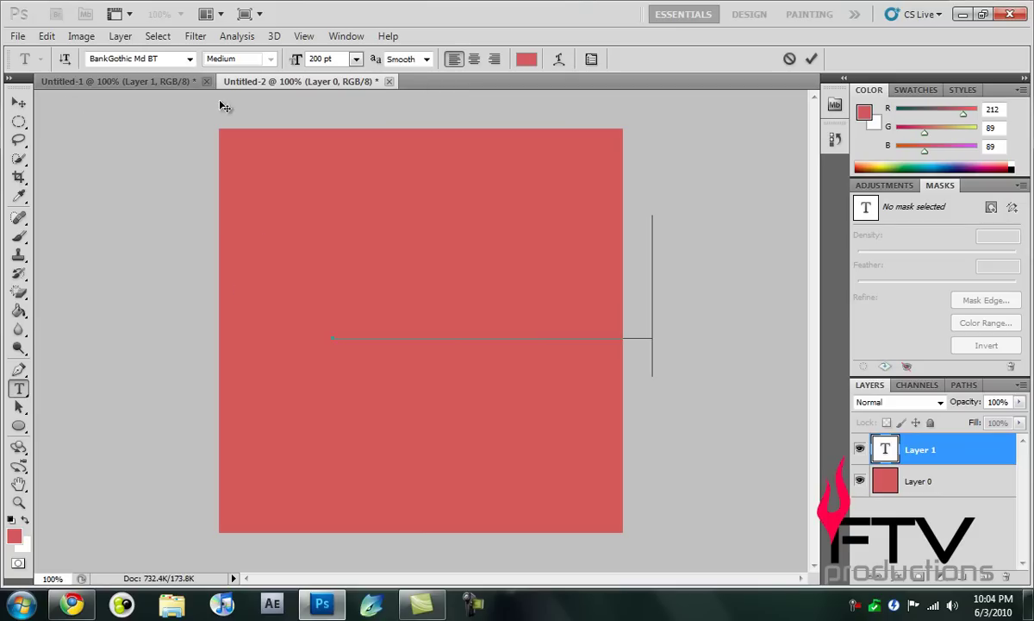
{"action": "left_click", "coordinate": [528, 58]}
{"action": "type", "text": "0"}
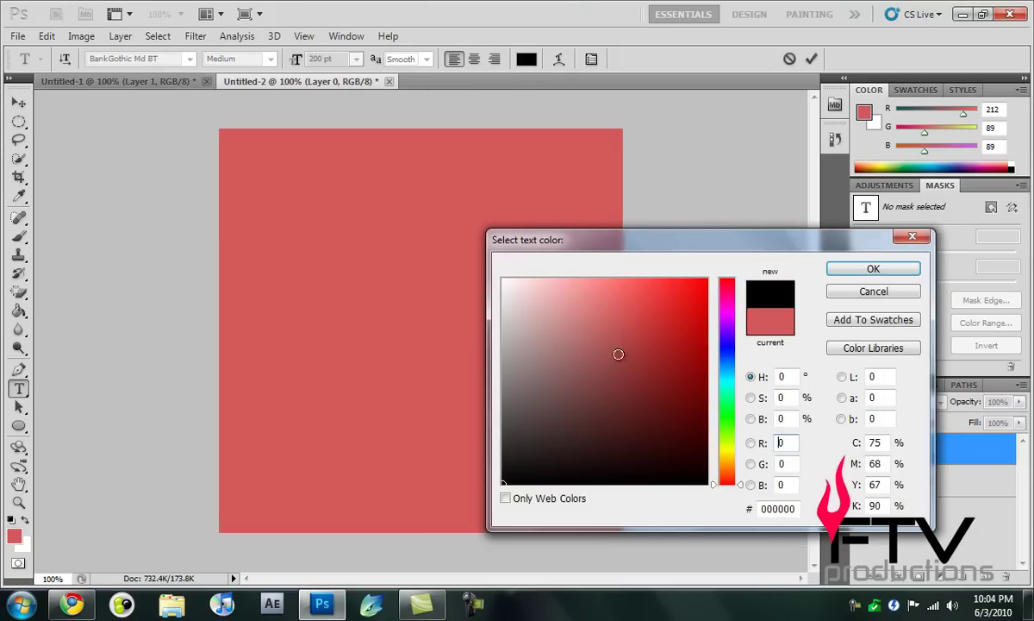
{"action": "left_click", "coordinate": [860, 270]}
Make all the FTV text black (000000), commit it, and centre it on the square
{"action": "key", "text": "ctrl+a"}
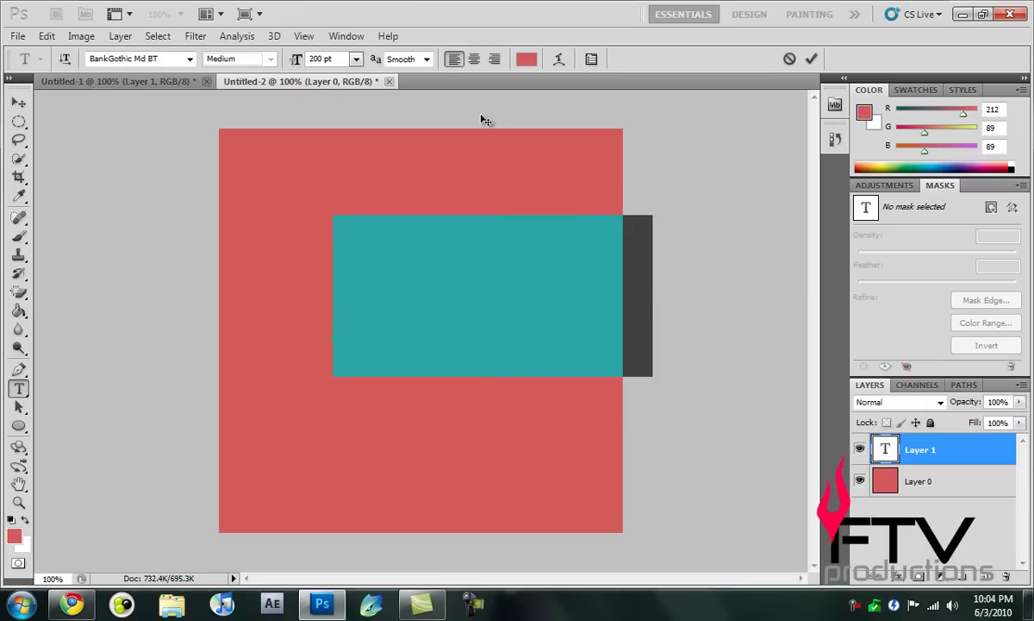
{"action": "left_click", "coordinate": [527, 57]}
{"action": "left_click", "coordinate": [539, 452]}
{"action": "left_click_drag", "start_coordinate": [499, 514], "coordinate": [498, 518]}
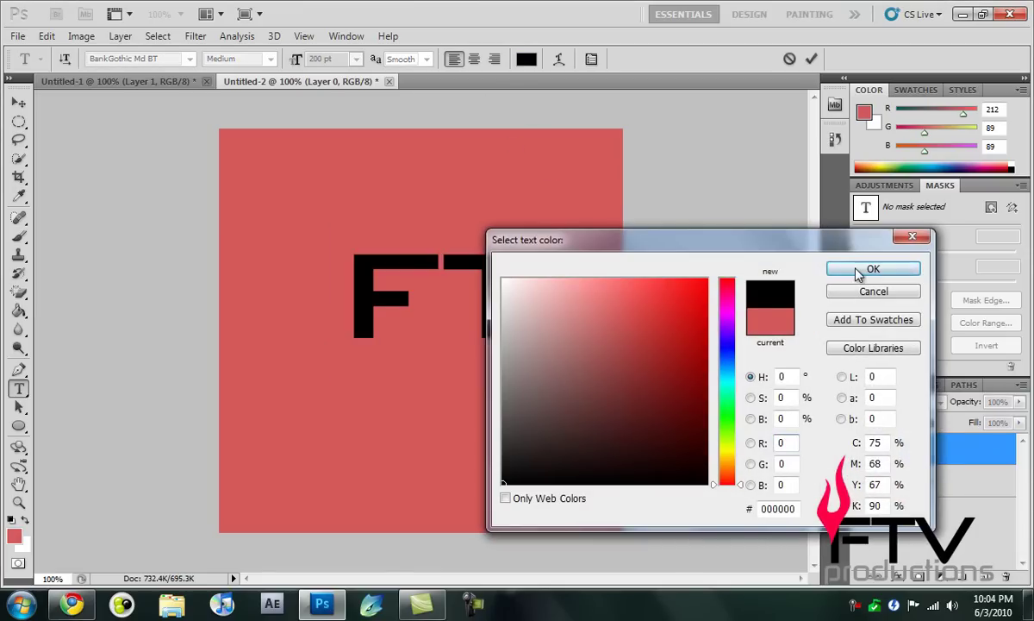
{"action": "left_click", "coordinate": [873, 268]}
{"action": "left_click", "coordinate": [19, 104]}
{"action": "left_click_drag", "start_coordinate": [423, 288], "coordinate": [400, 322]}
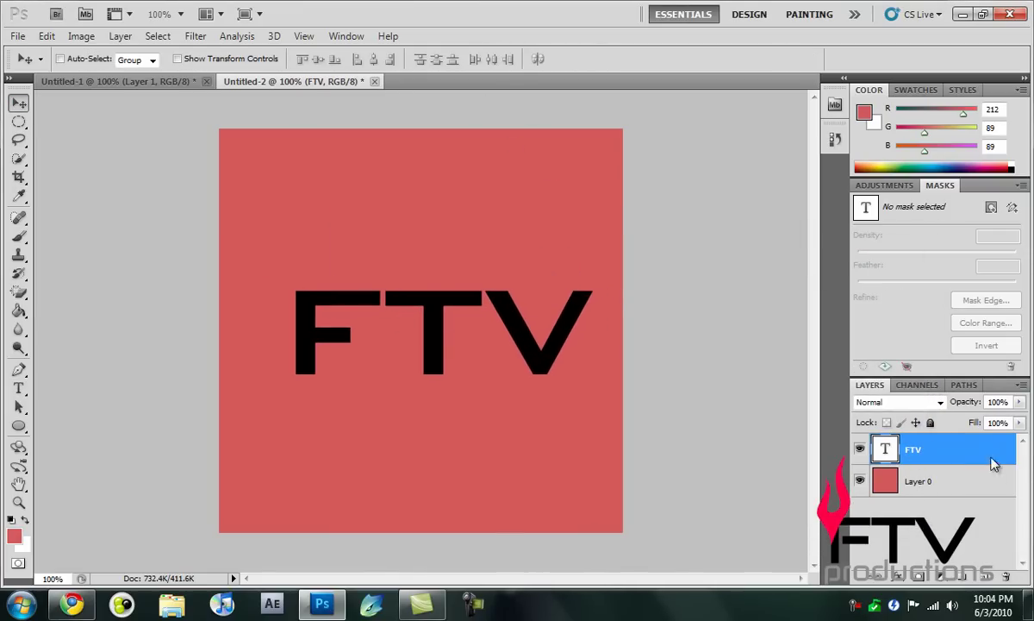
Add a Gradient Overlay to the FTV layer and rearrange its gradient stops
{"action": "right_click", "coordinate": [931, 448]}
{"action": "left_click", "coordinate": [918, 142]}
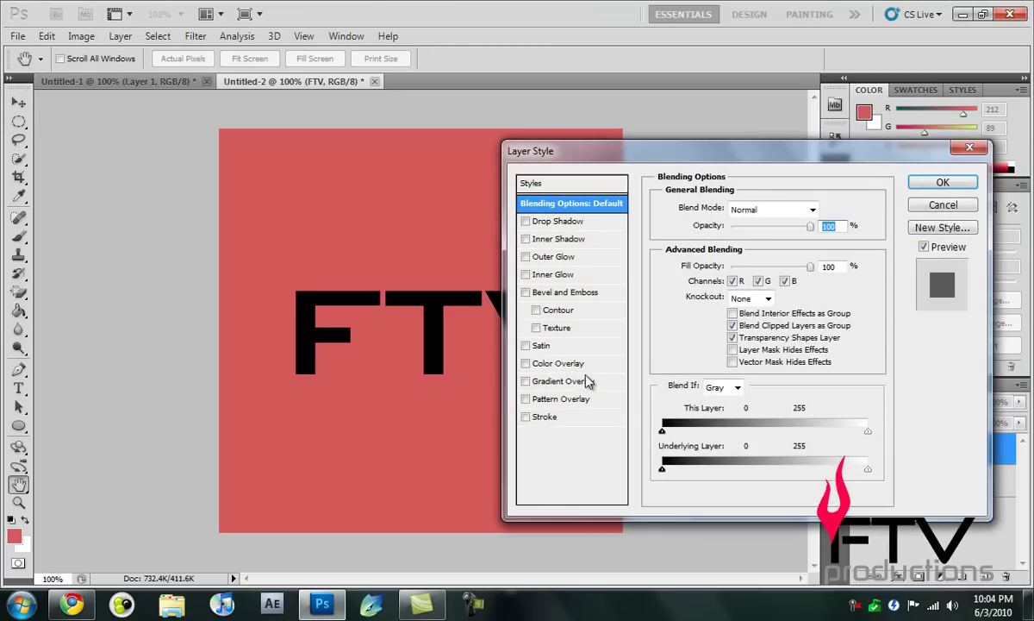
{"action": "left_click", "coordinate": [579, 381]}
{"action": "left_click", "coordinate": [758, 242]}
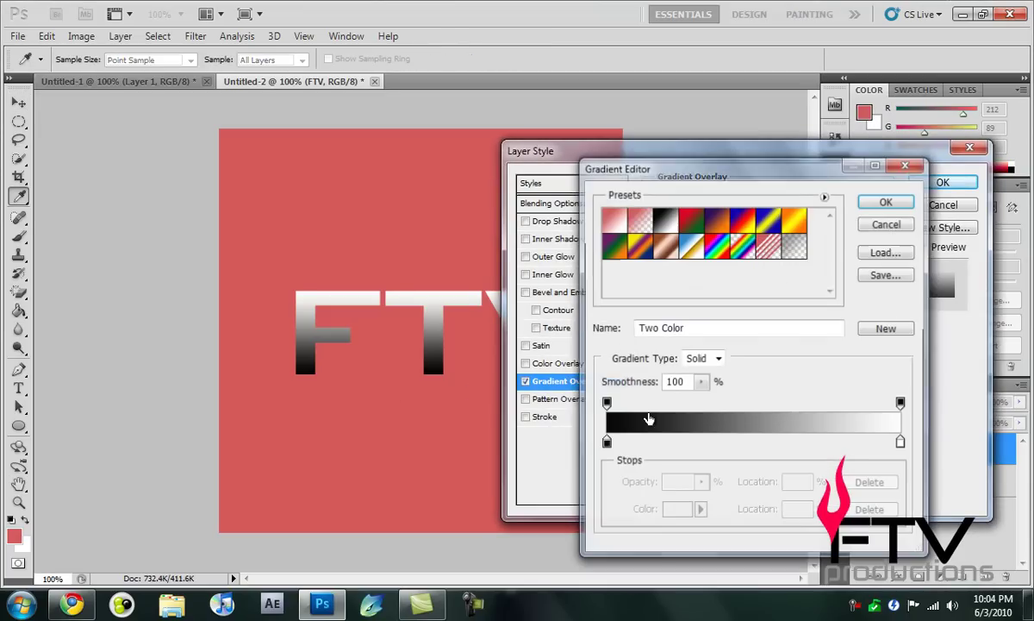
{"action": "left_click_drag", "start_coordinate": [606, 442], "coordinate": [822, 443]}
{"action": "left_click_drag", "start_coordinate": [901, 442], "coordinate": [605, 443]}
{"action": "left_click", "coordinate": [822, 443]}
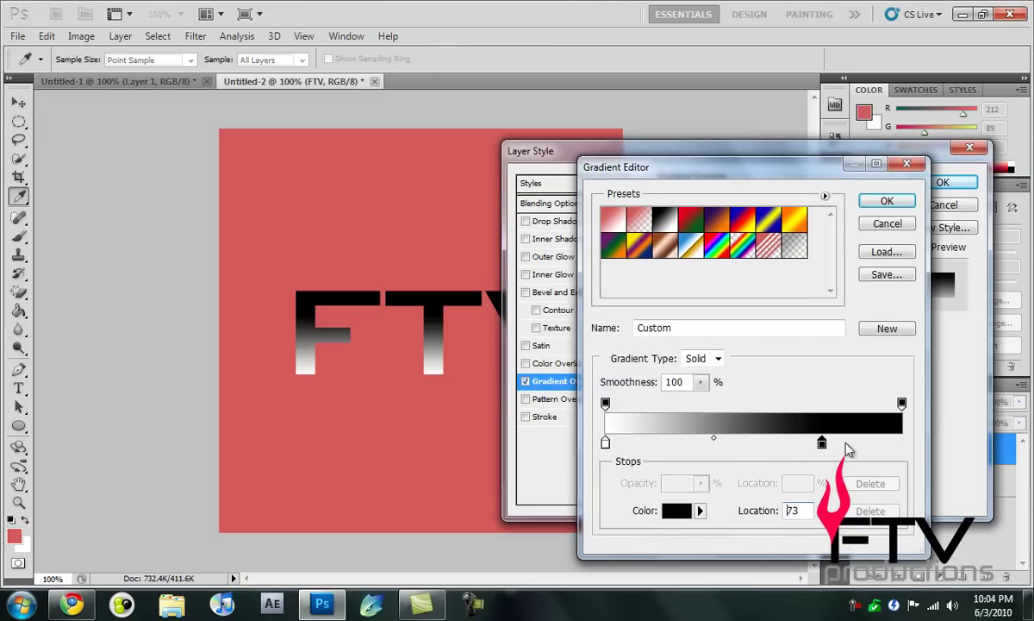
Set the left gradient stop to #888888 and the right to #2c2c2c, then apply
{"action": "double_click", "coordinate": [606, 443]}
{"action": "left_click_drag", "start_coordinate": [503, 372], "coordinate": [503, 374]}
{"action": "left_click", "coordinate": [862, 270]}
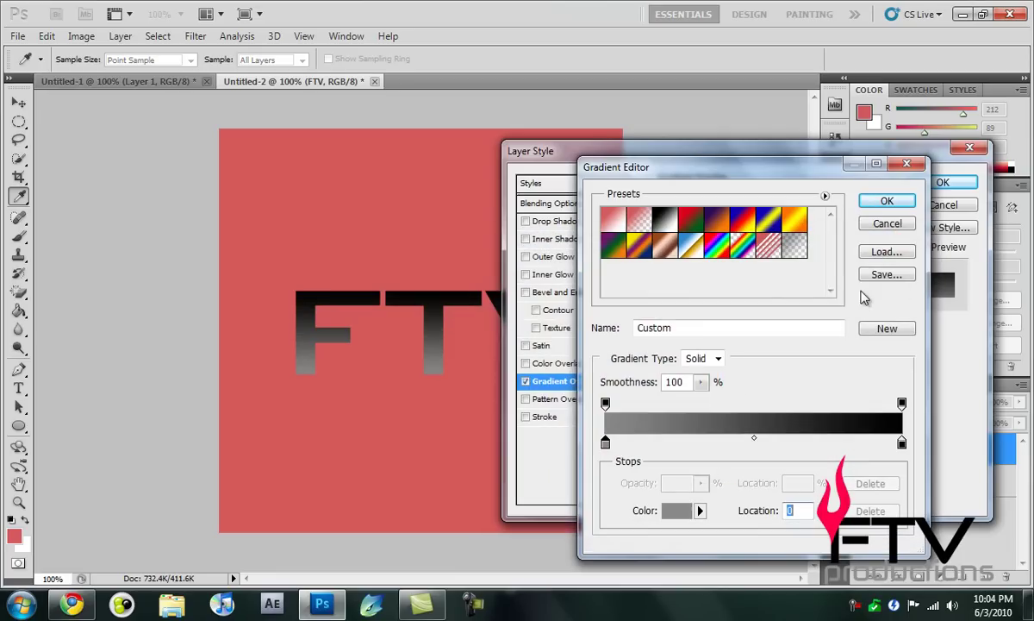
{"action": "left_click", "coordinate": [902, 442]}
{"action": "double_click", "coordinate": [902, 442]}
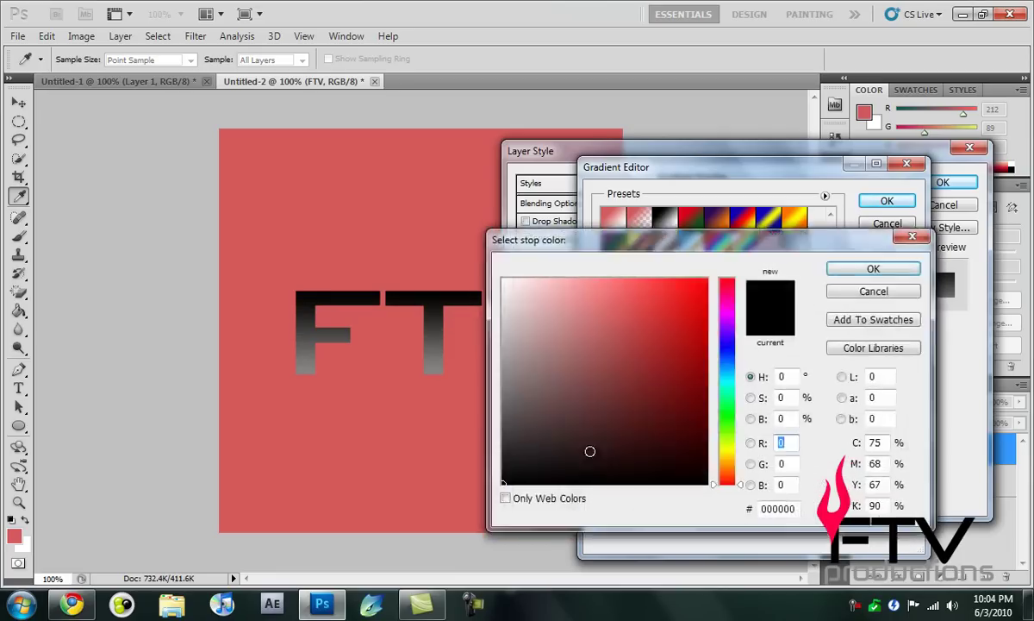
{"action": "left_click", "coordinate": [503, 448]}
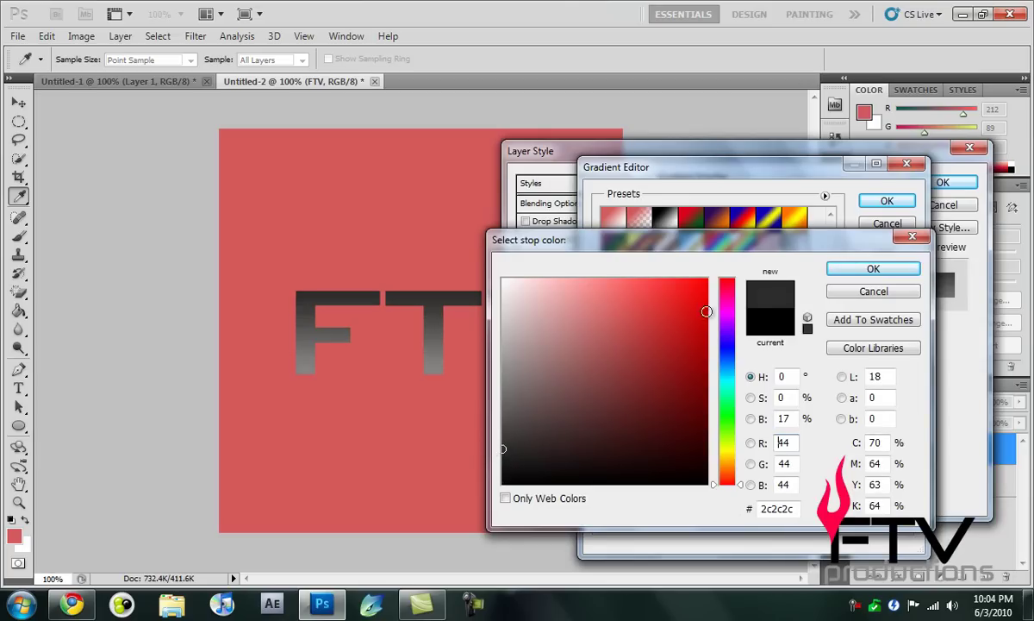
{"action": "left_click", "coordinate": [838, 271]}
{"action": "left_click", "coordinate": [896, 202]}
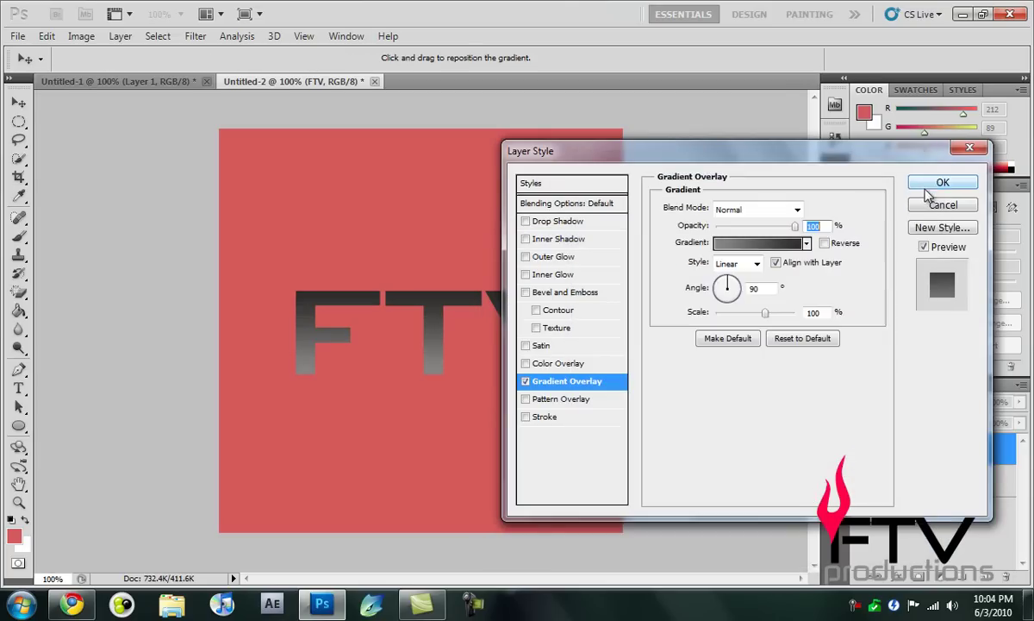
{"action": "left_click", "coordinate": [938, 184]}
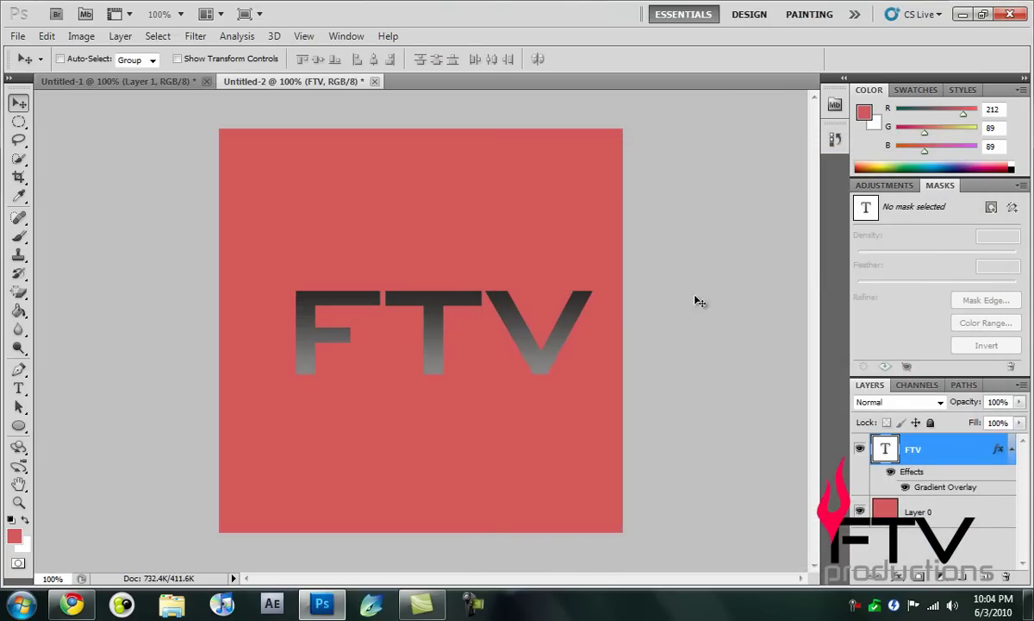
Nudge the FTV text, zoom out to 25%, and choose the Elliptical Marquee tool
{"action": "left_click_drag", "start_coordinate": [487, 344], "coordinate": [486, 349]}
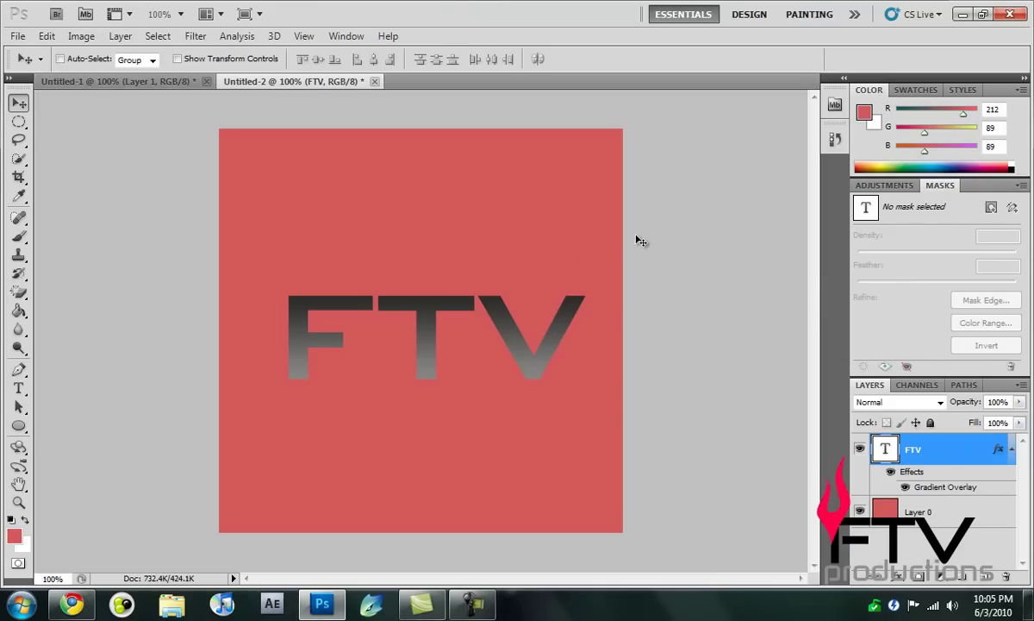
{"action": "key", "text": "ctrl+minus"}
{"action": "key", "text": "ctrl+minus"}
{"action": "key", "text": "ctrl+minus"}
{"action": "key", "text": "ctrl+minus"}
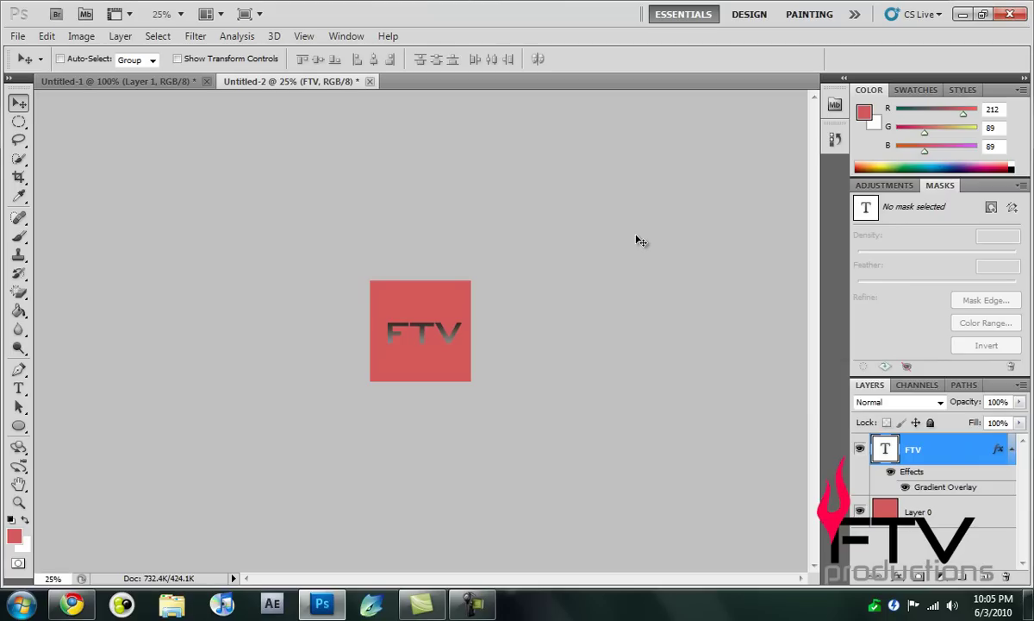
{"action": "left_click", "coordinate": [18, 121]}
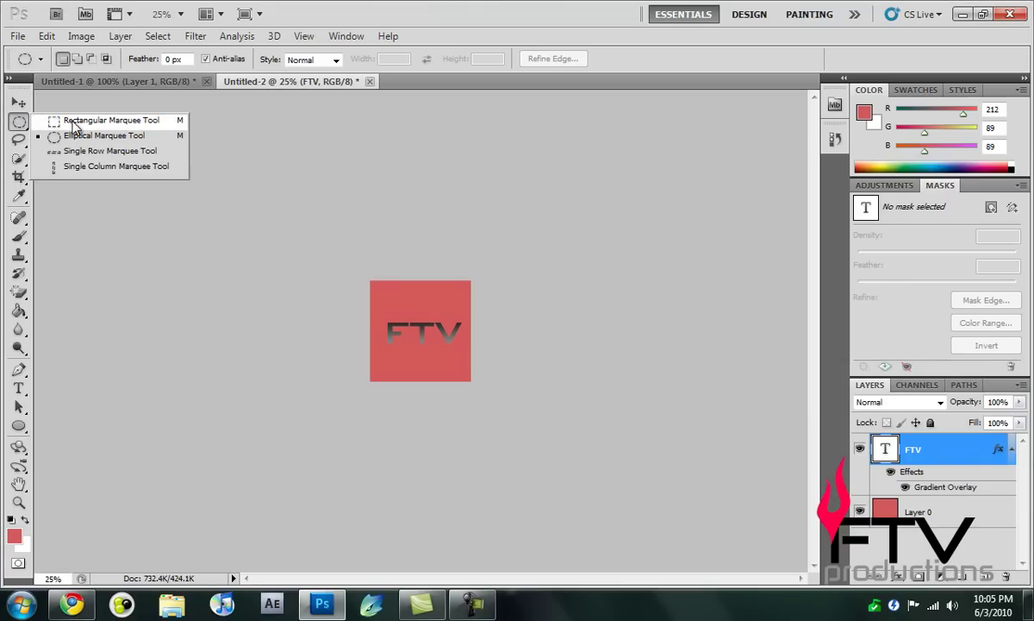
{"action": "left_click", "coordinate": [74, 126]}
{"action": "left_click", "coordinate": [18, 122]}
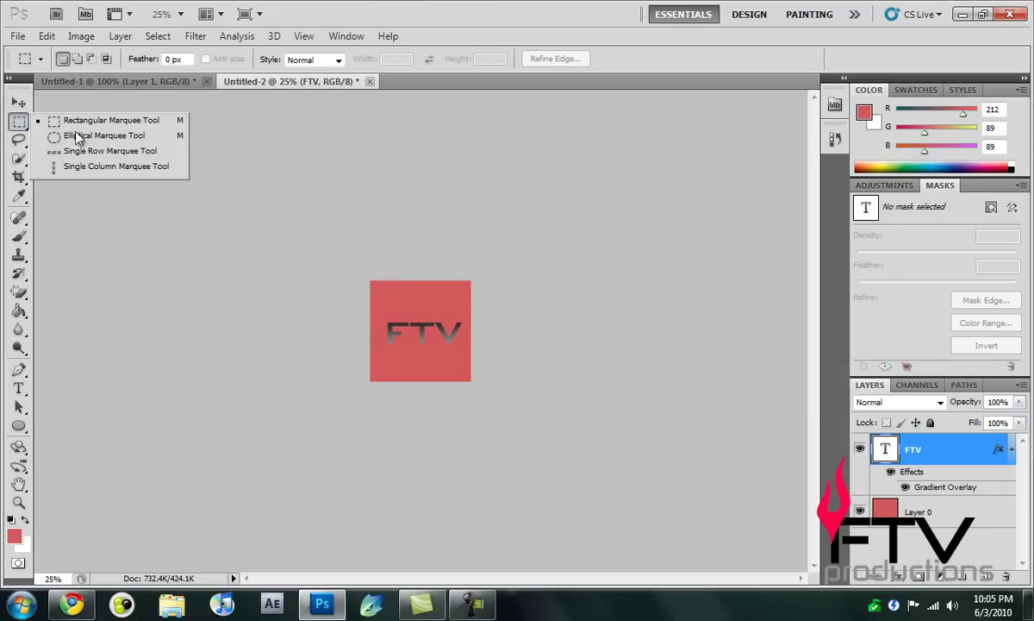
{"action": "left_click", "coordinate": [112, 135]}
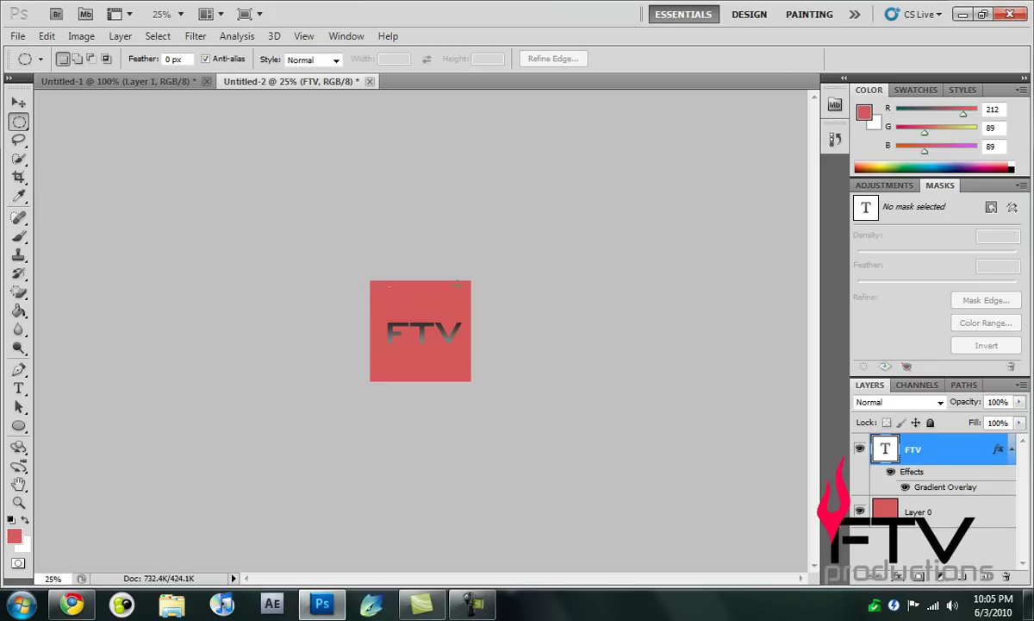
Add a new empty Layer 1 above the FTV text layer
{"action": "left_click", "coordinate": [415, 265]}
{"action": "left_click", "coordinate": [524, 234]}
{"action": "left_click", "coordinate": [984, 579]}
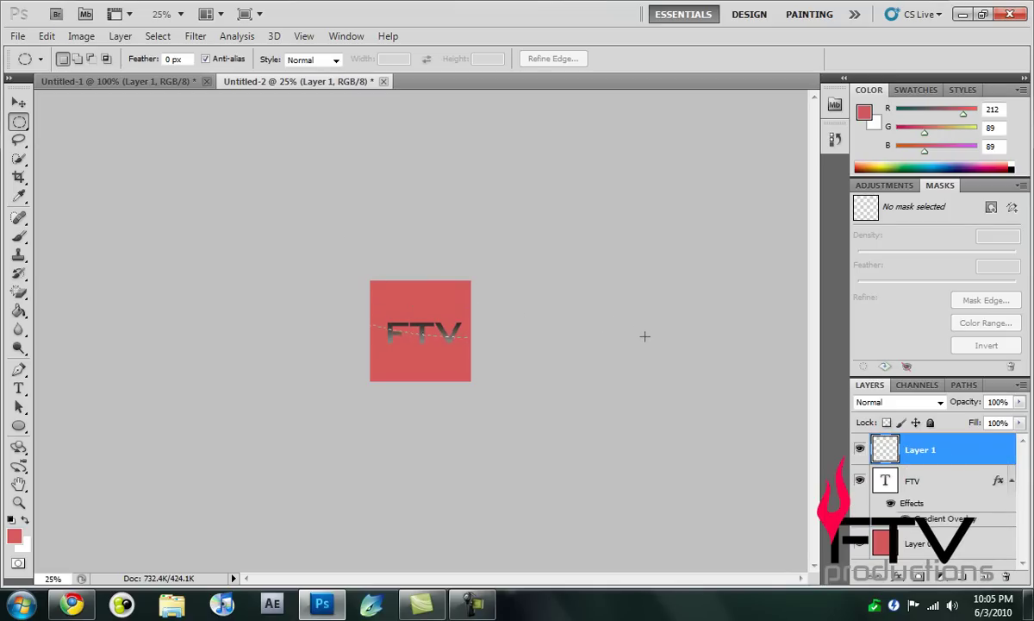
Select a large ellipse across the square's top and fill it with white (#ffffff)
{"action": "left_click_drag", "start_coordinate": [645, 336], "coordinate": [644, 335]}
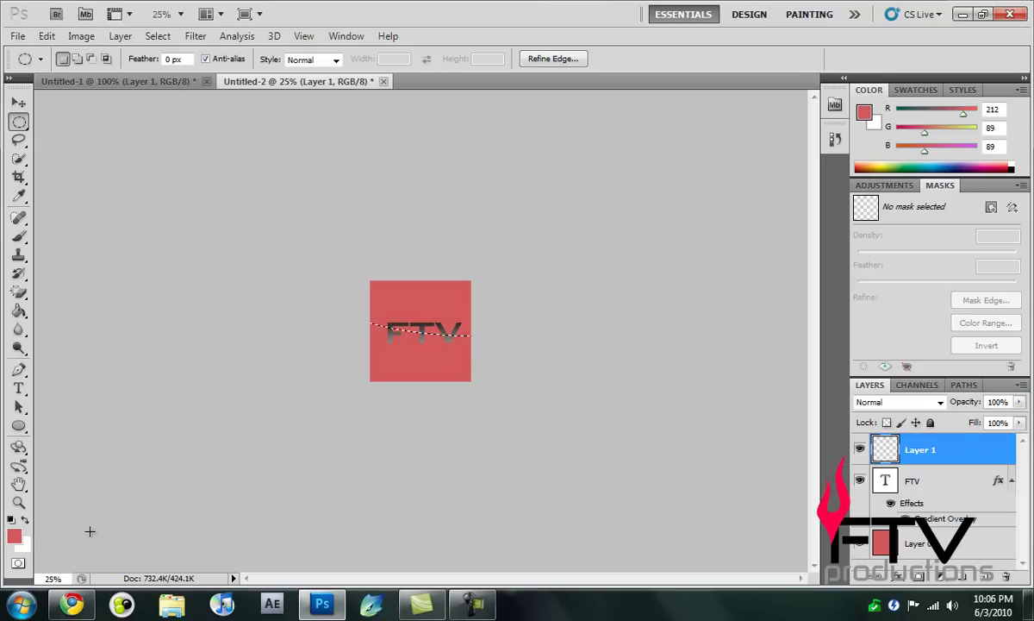
{"action": "left_click", "coordinate": [14, 539]}
{"action": "left_click_drag", "start_coordinate": [561, 423], "coordinate": [483, 259]}
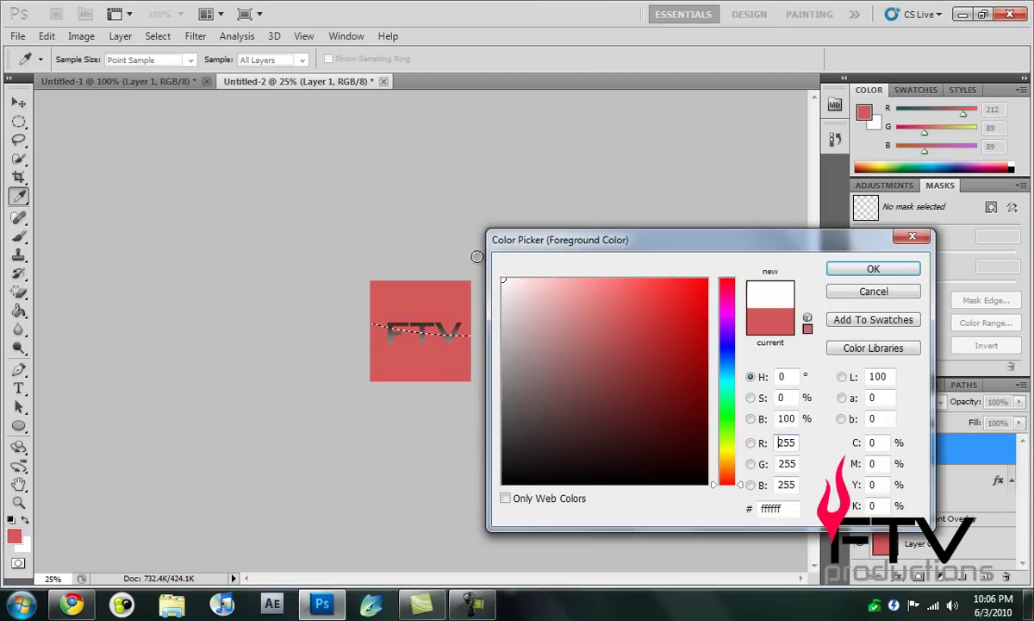
{"action": "left_click", "coordinate": [874, 269]}
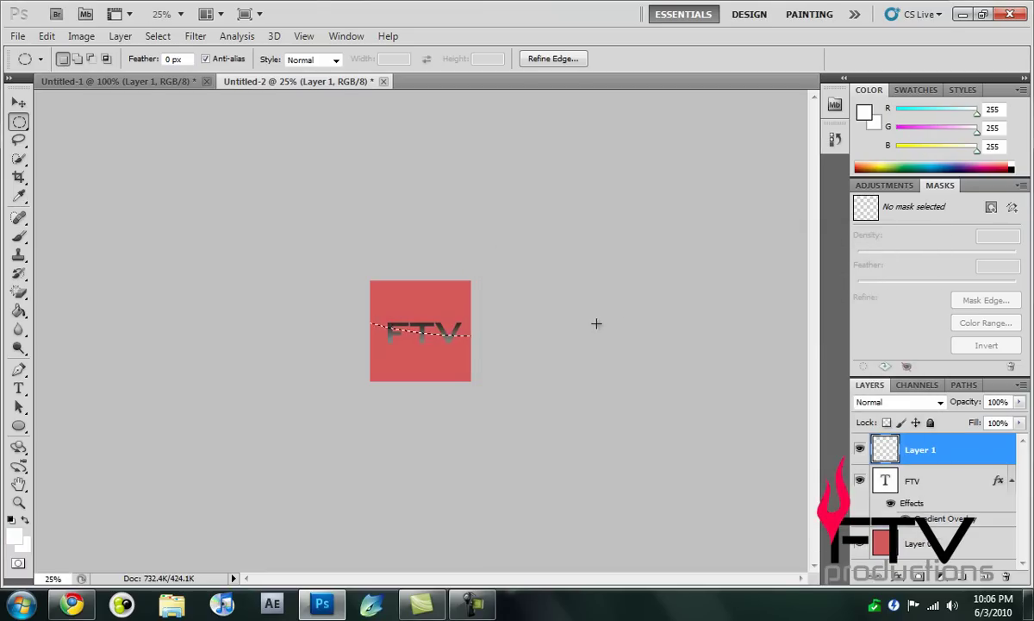
{"action": "key", "text": "alt+BackSpace"}
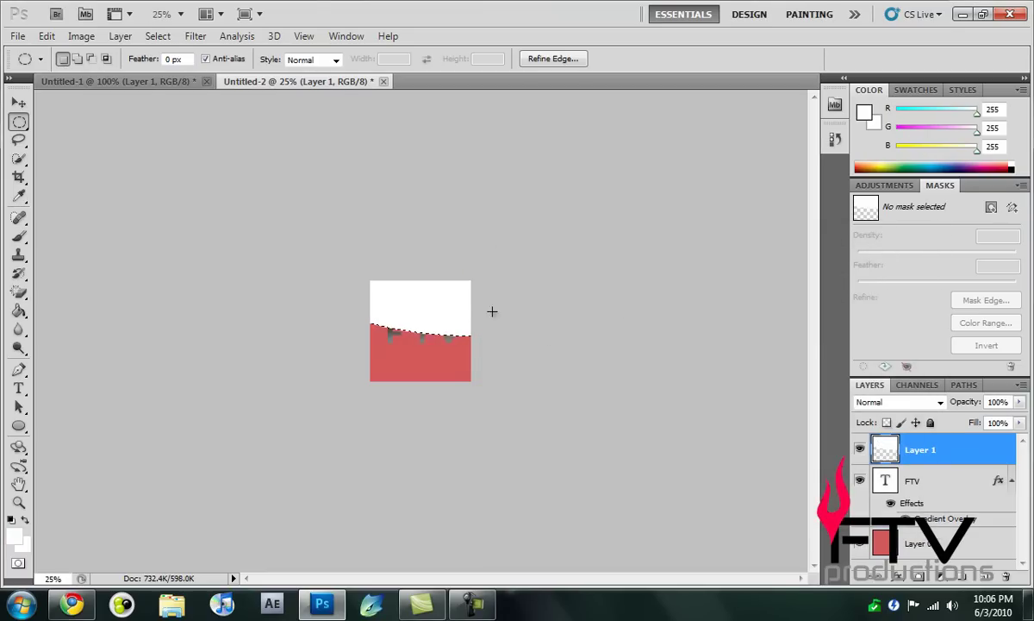
Set Layer 1 opacity to 20%, deselect the ellipse, and zoom back in
{"action": "left_click", "coordinate": [19, 103]}
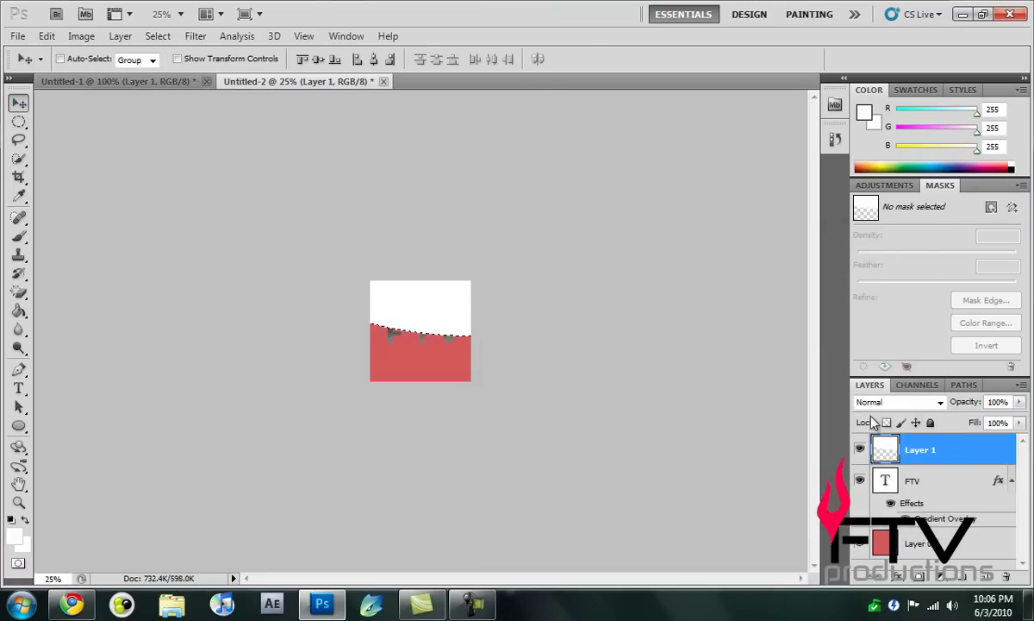
{"action": "left_click", "coordinate": [1000, 402]}
{"action": "type", "text": "20"}
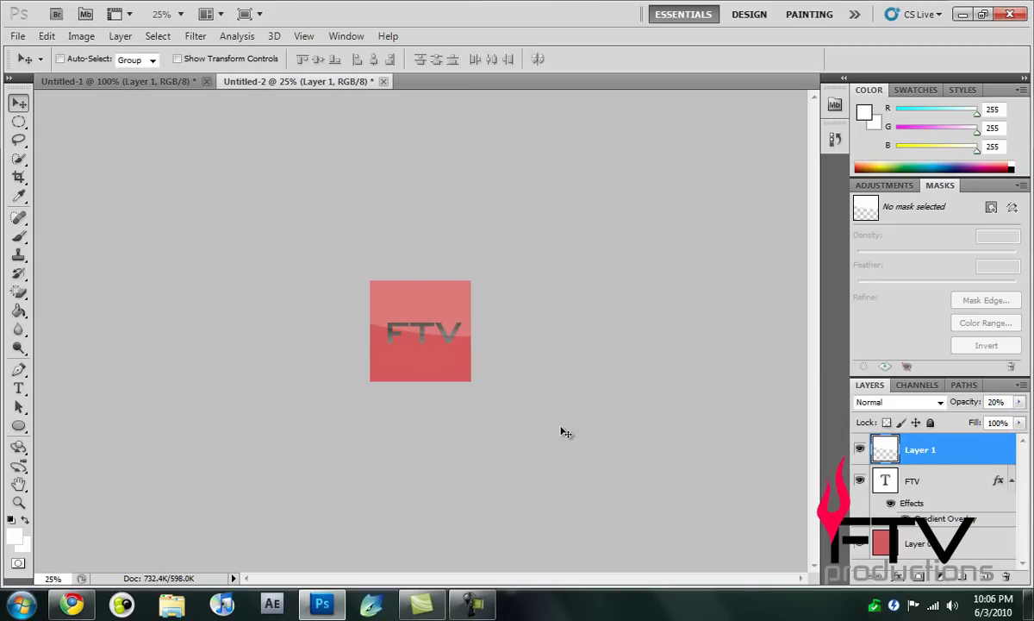
{"action": "key", "text": "ctrl+d"}
{"action": "key", "text": "ctrl+plus"}
{"action": "key", "text": "ctrl+plus"}
{"action": "key", "text": "ctrl+plus"}
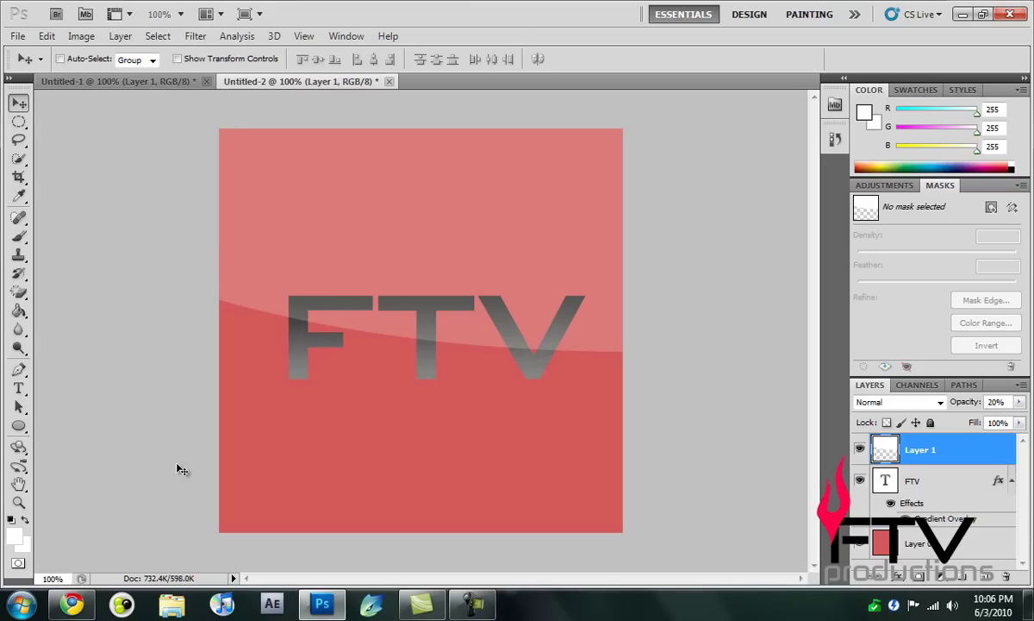
{"action": "left_click", "coordinate": [71, 603]}
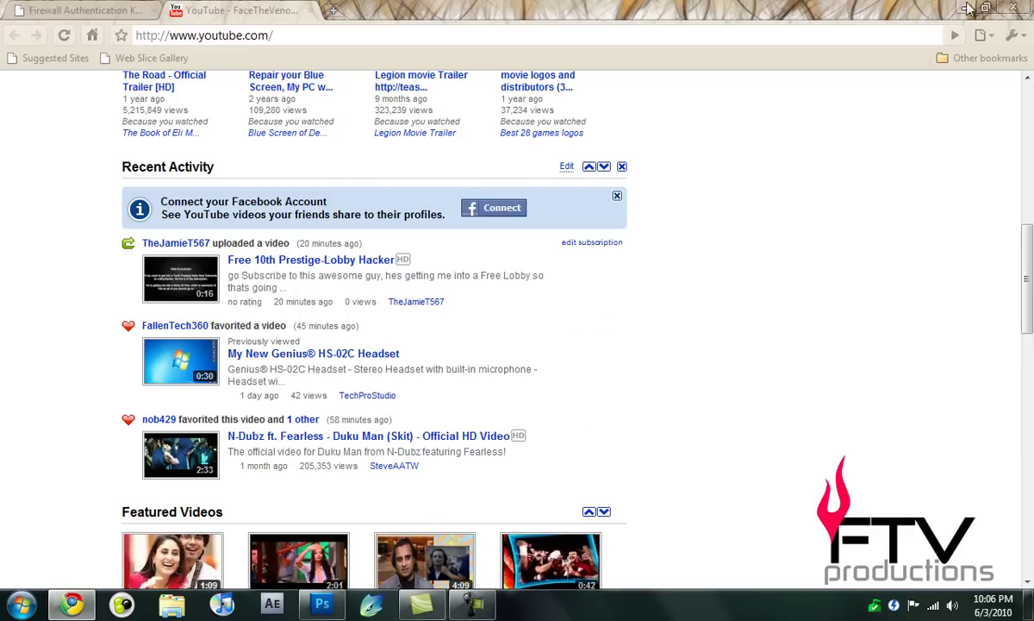
{"action": "left_click", "coordinate": [965, 8]}
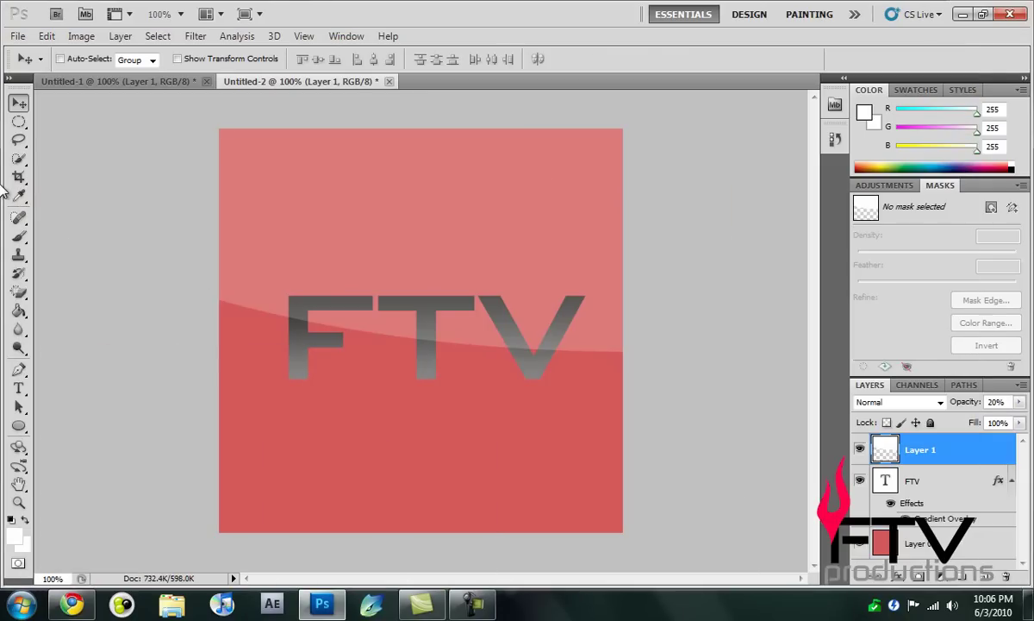